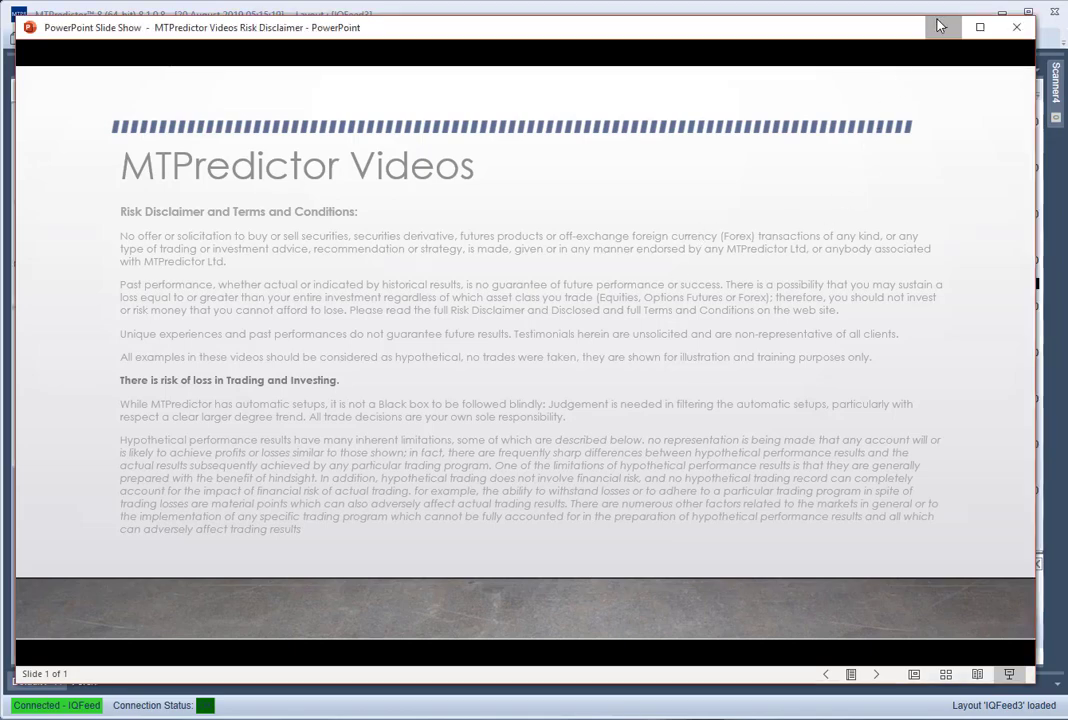
End the risk disclaimer slide show to reveal the MTPredictor chart behind it.
key(Escape)
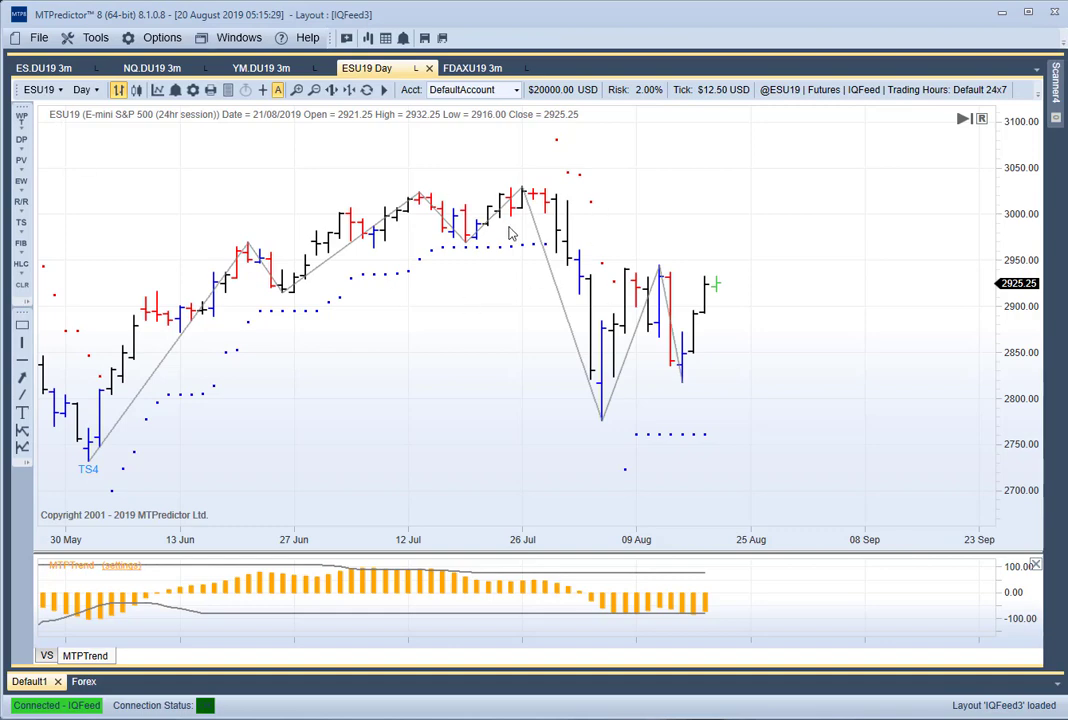
Switch ESU19 to weekly bars and add a resistance Decision Point around 3000–3030.
click(84, 91)
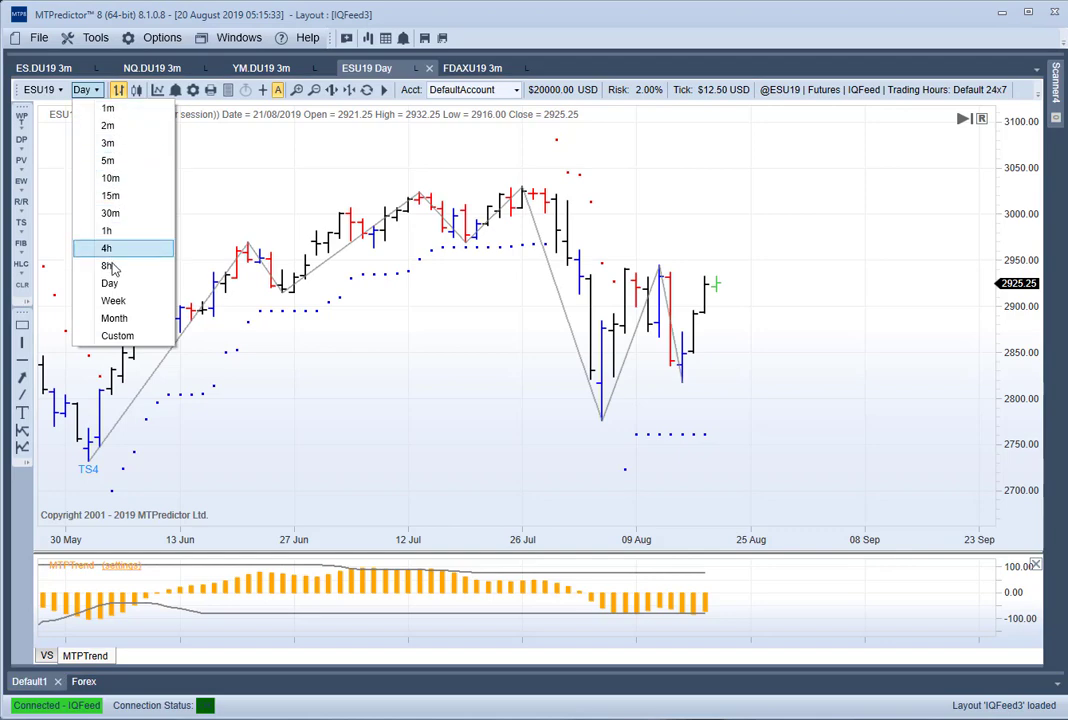
click(113, 300)
scroll(536, 360, down, 2)
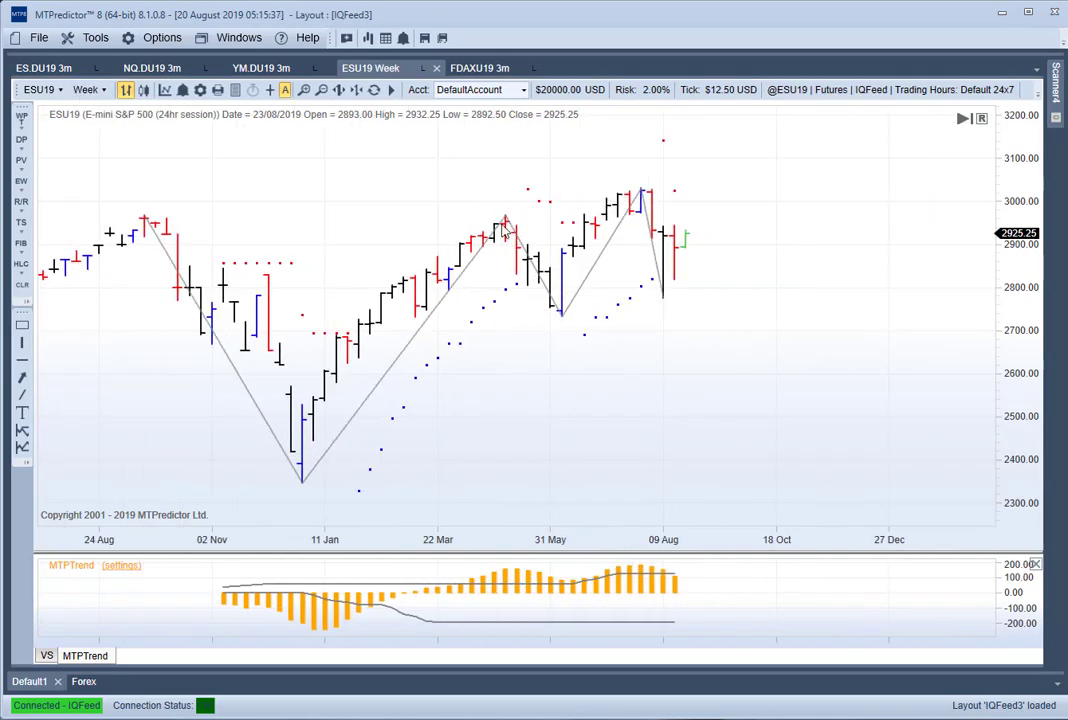
right_click(506, 229)
click(555, 305)
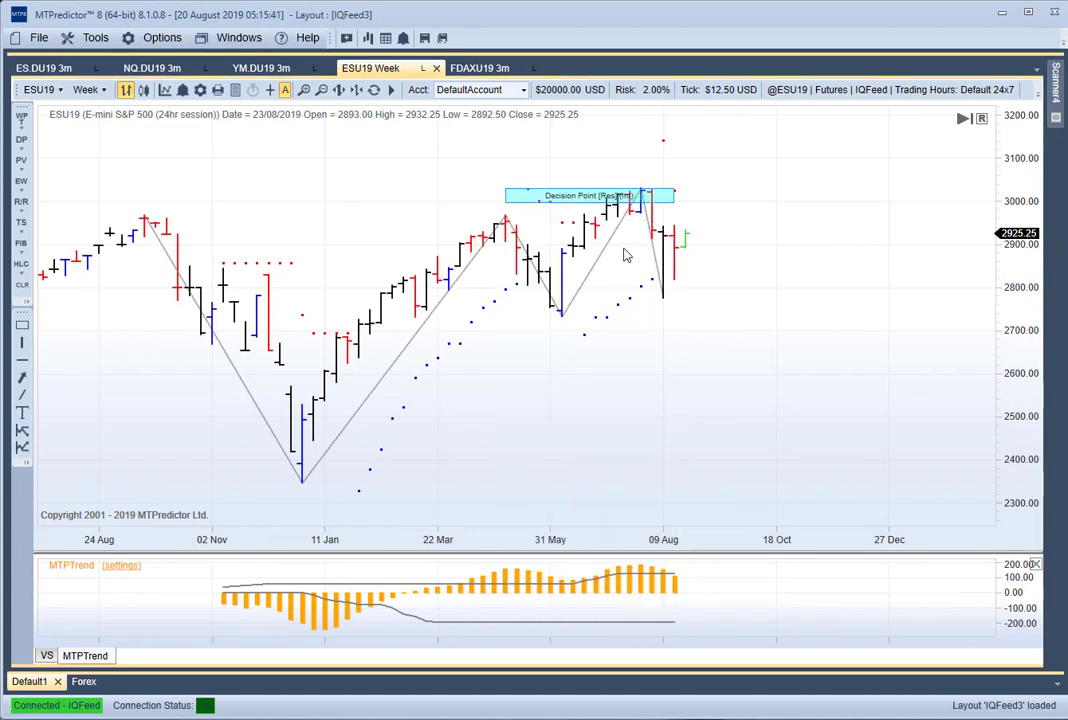
Return the ESU19 chart to daily bars.
click(97, 91)
click(160, 279)
scroll(329, 244, down, 2)
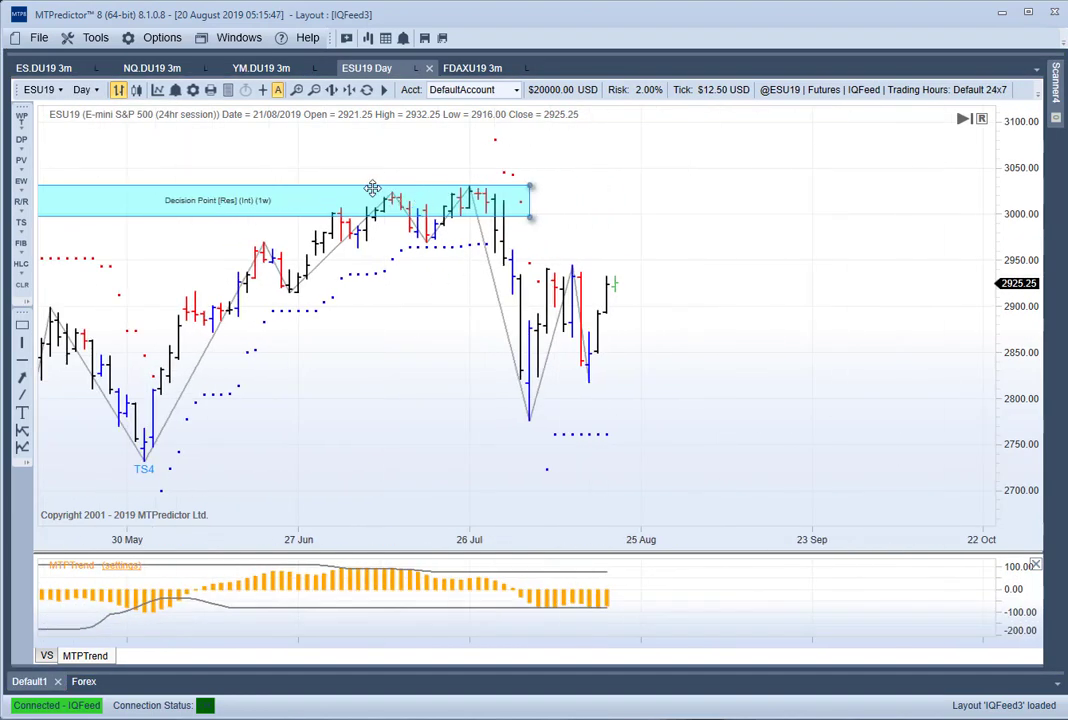
Trim the weekly Decision Point box to end just after the late-July high, focusing on recent bars.
click(434, 262)
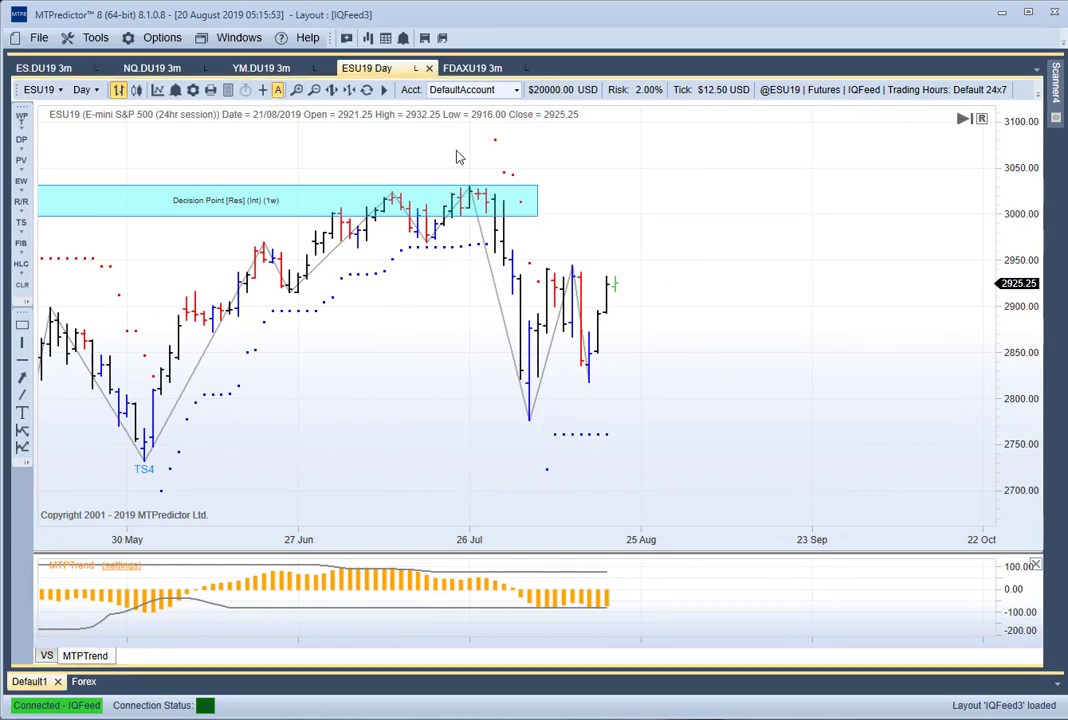
drag(485, 207, 461, 207)
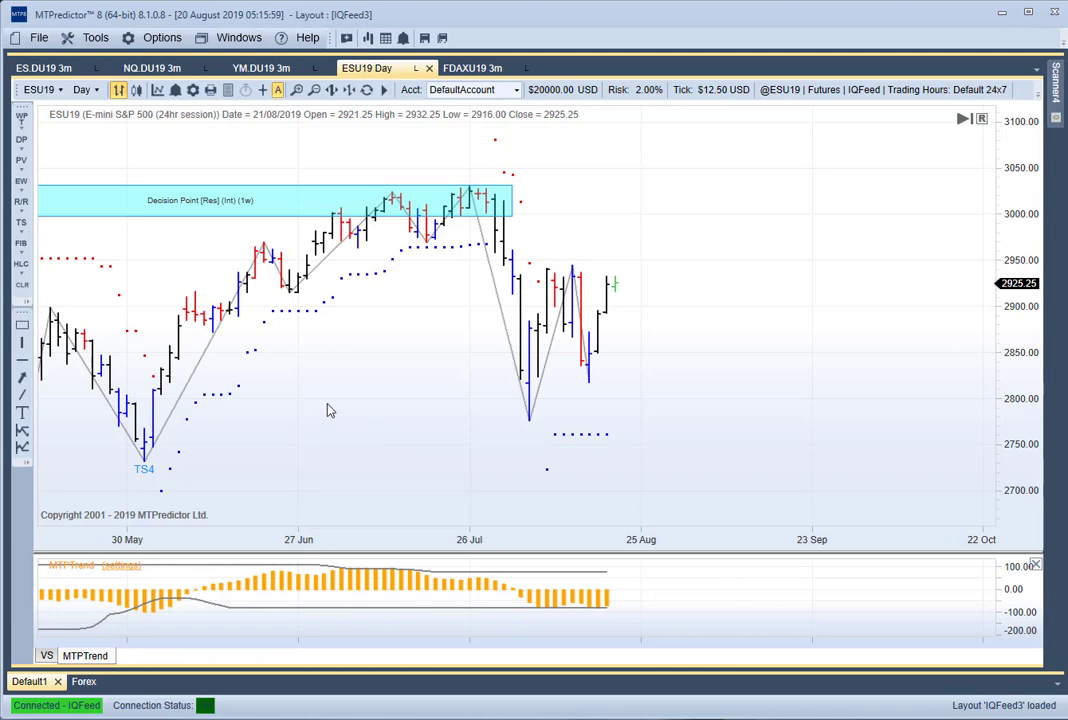
scroll(329, 410, up, 1)
drag(345, 403, 236, 405)
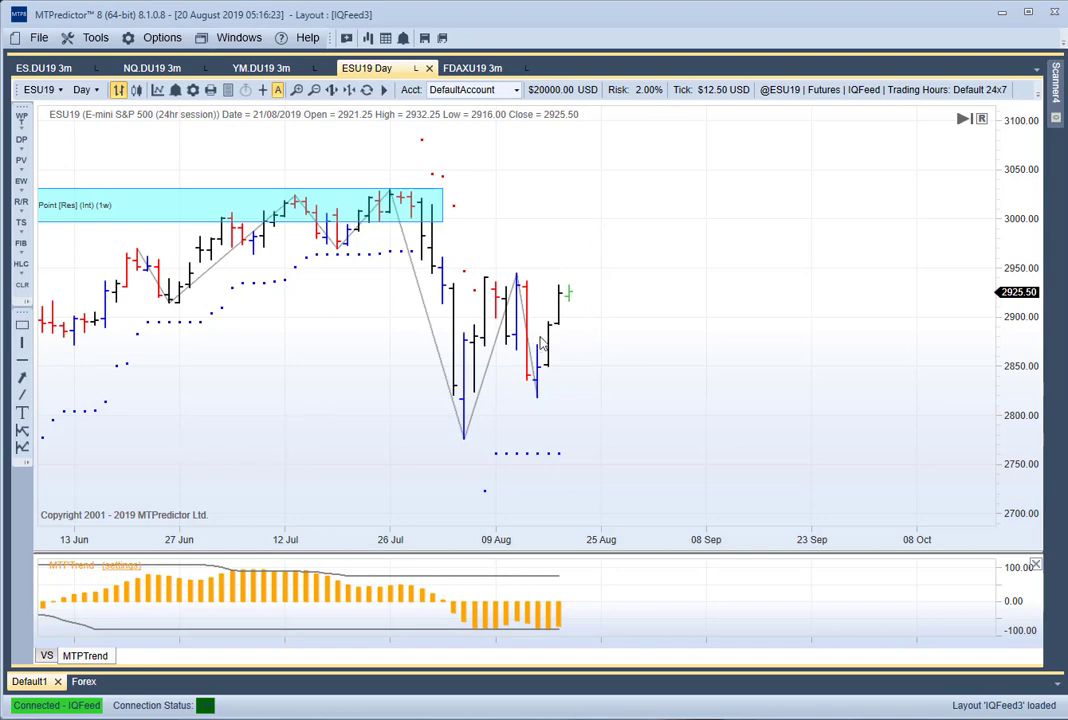
Project an upward Wave 2 or B zone from the late-July high to the early-August low.
click(18, 119)
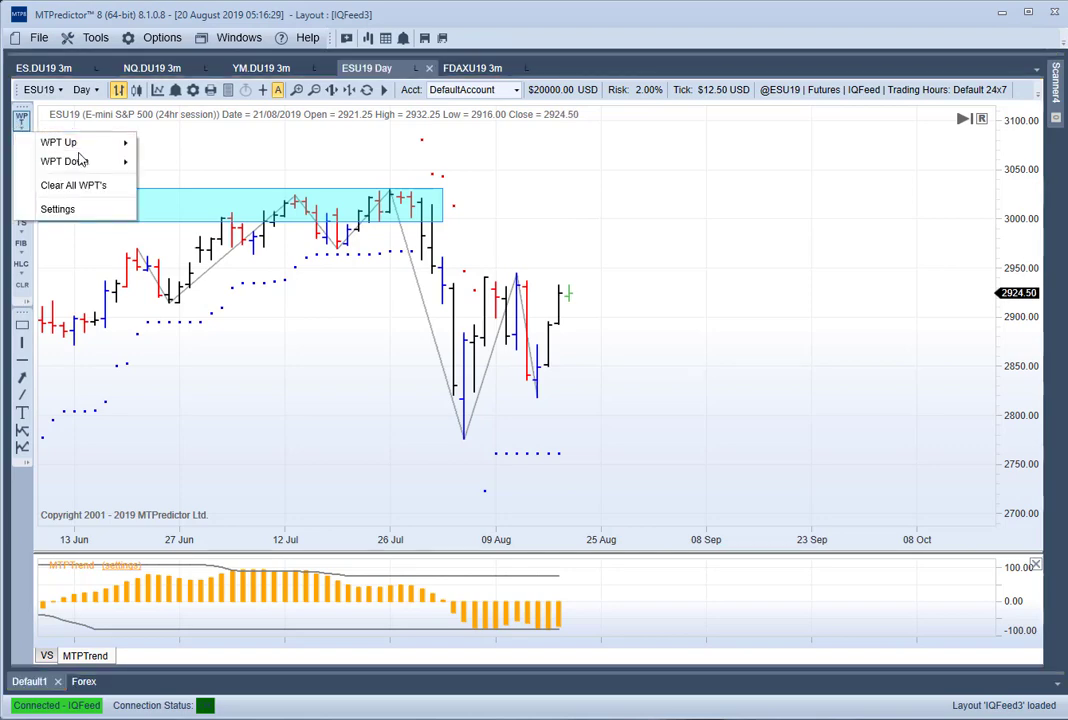
mouse_move(89, 148)
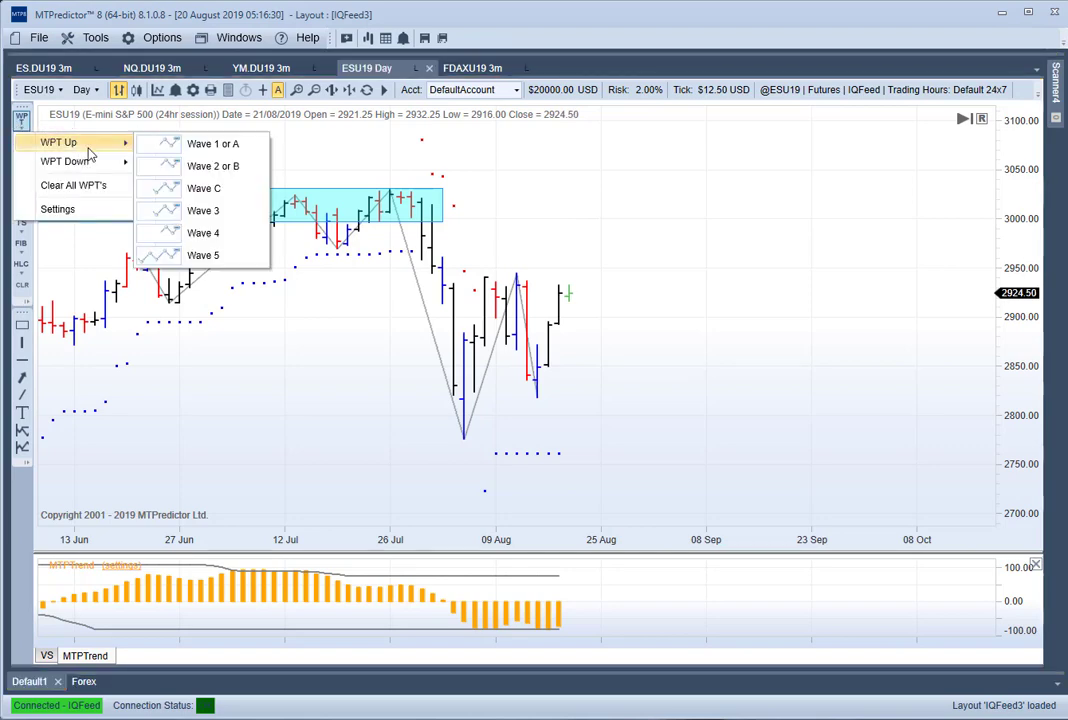
click(204, 170)
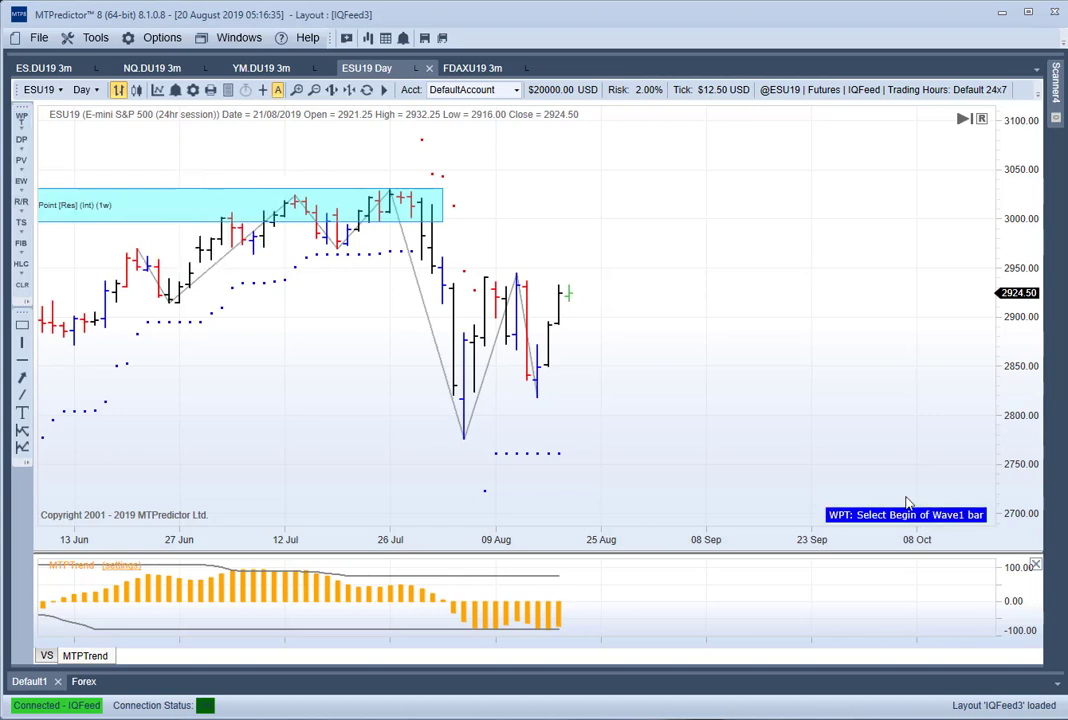
click(389, 199)
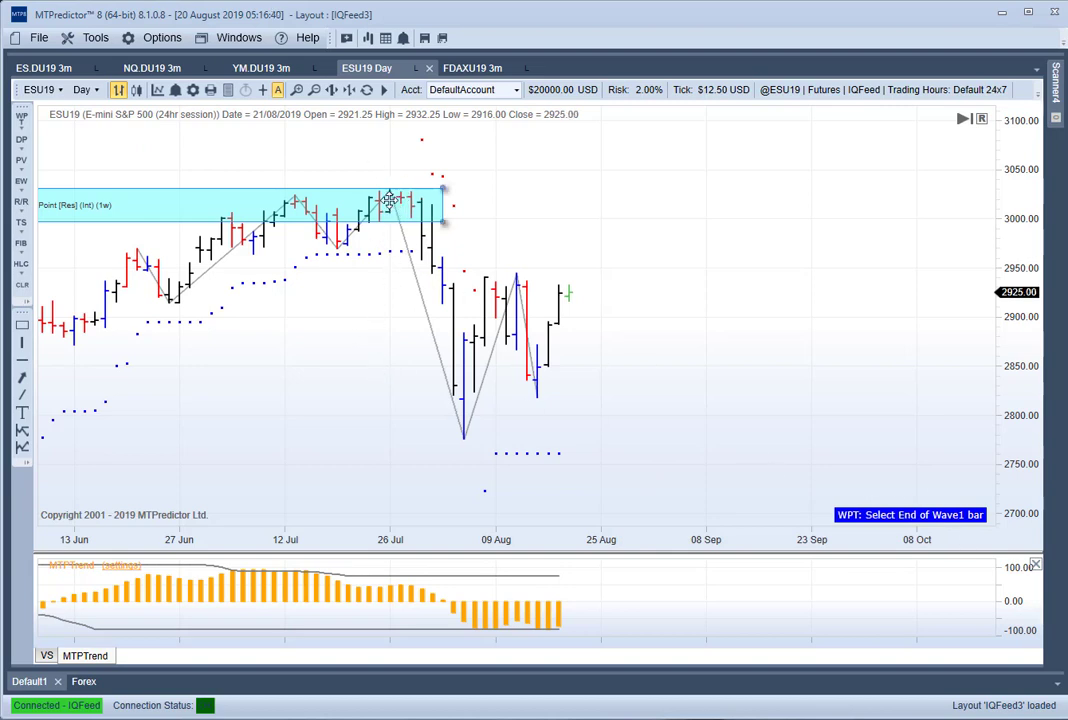
click(467, 413)
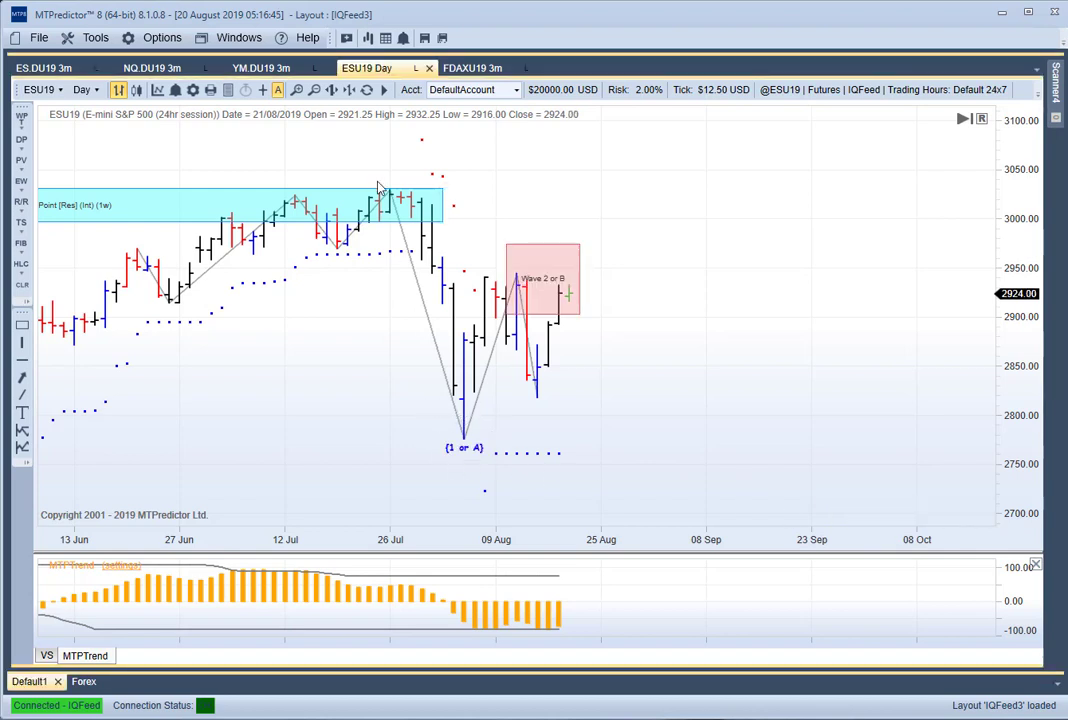
Stretch the Wave 2 or B zone (about 2900–2975) further forward in time.
scroll(480, 452, up, 1)
drag(553, 291, 849, 323)
click(730, 415)
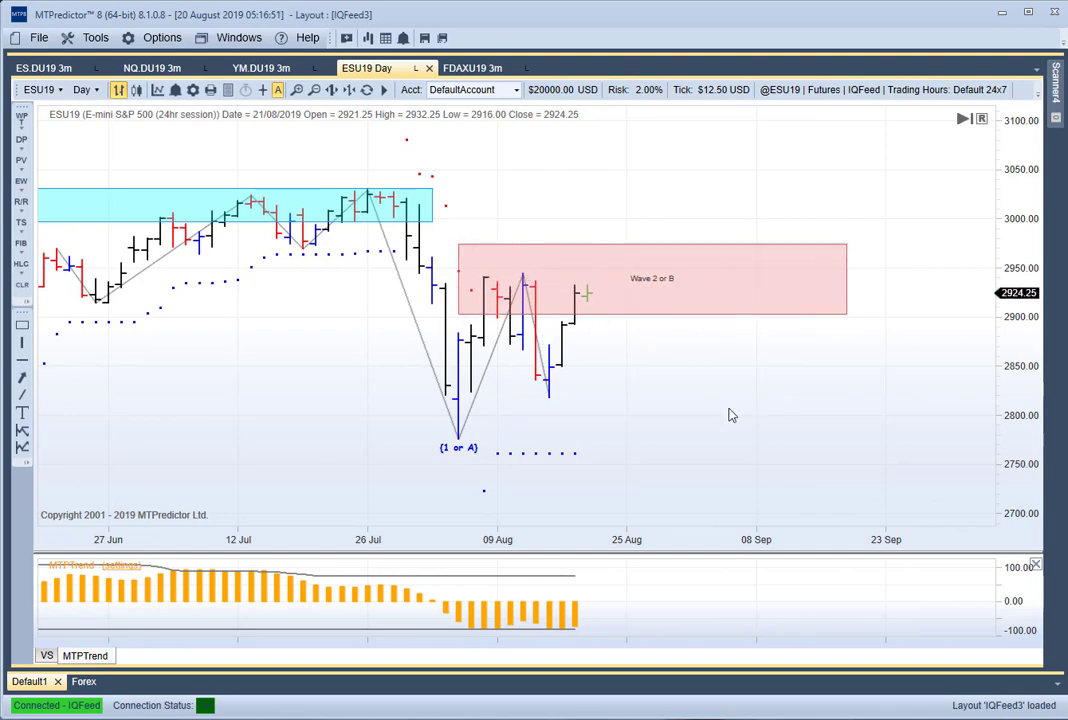
scroll(730, 415, down, 1)
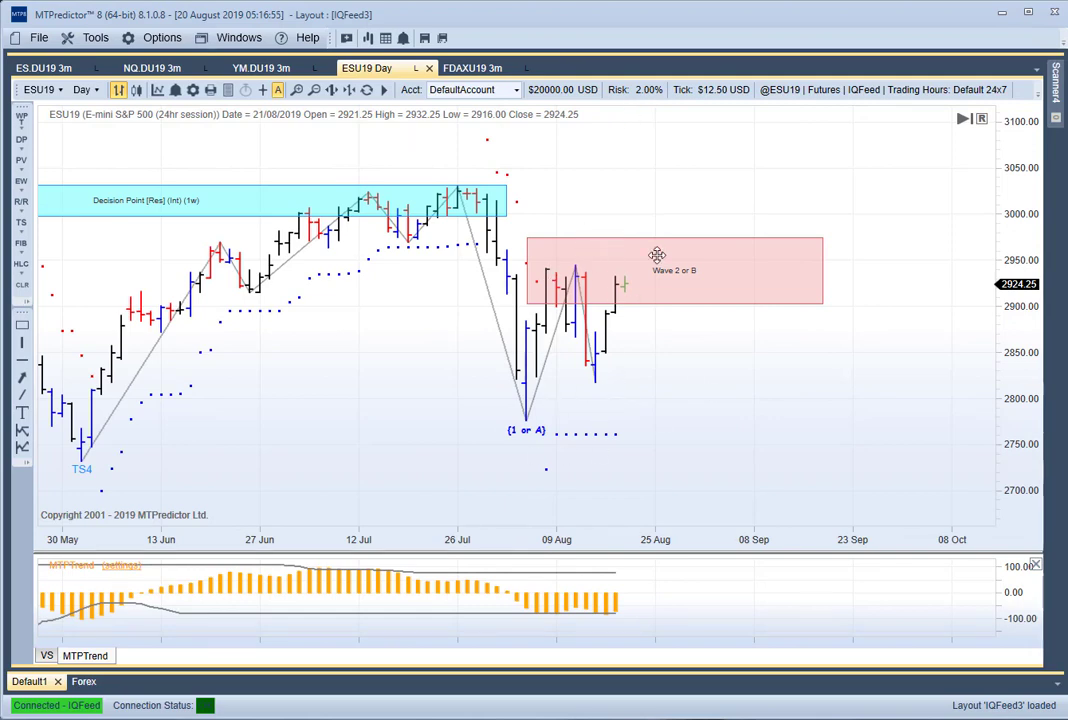
Shift the Wave 2 or B zone right to begin in early September, ahead of the latest bars.
scroll(629, 412, down, 1)
drag(629, 412, 460, 390)
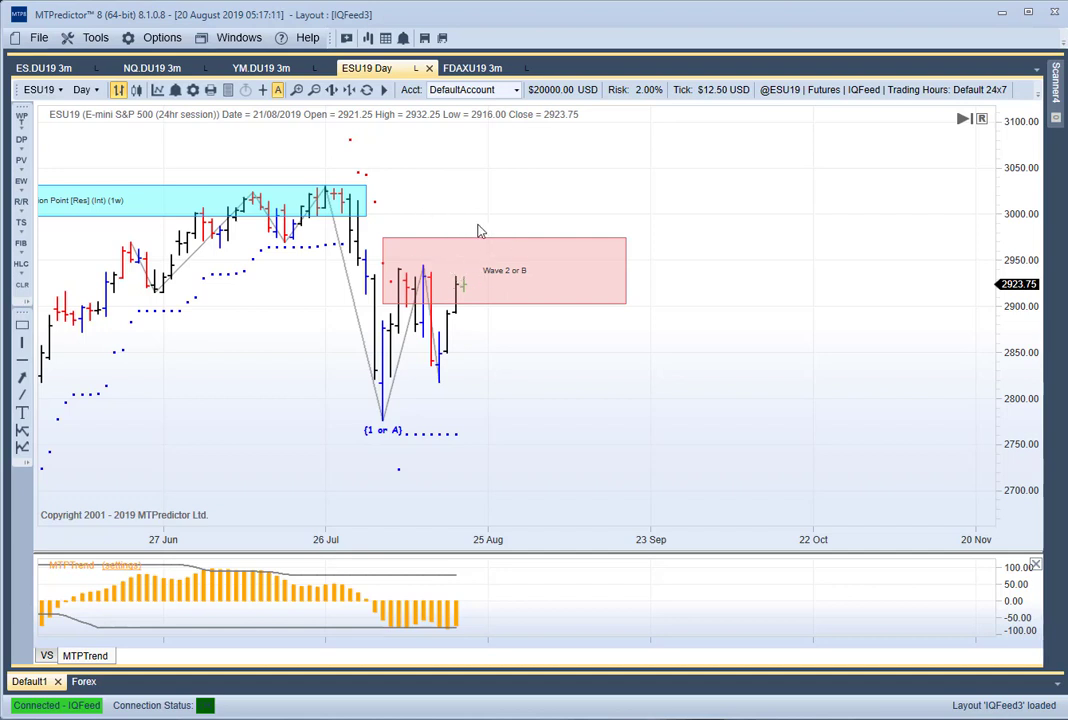
drag(477, 267, 758, 231)
scroll(620, 377, up, 3)
drag(513, 384, 625, 384)
drag(846, 293, 735, 293)
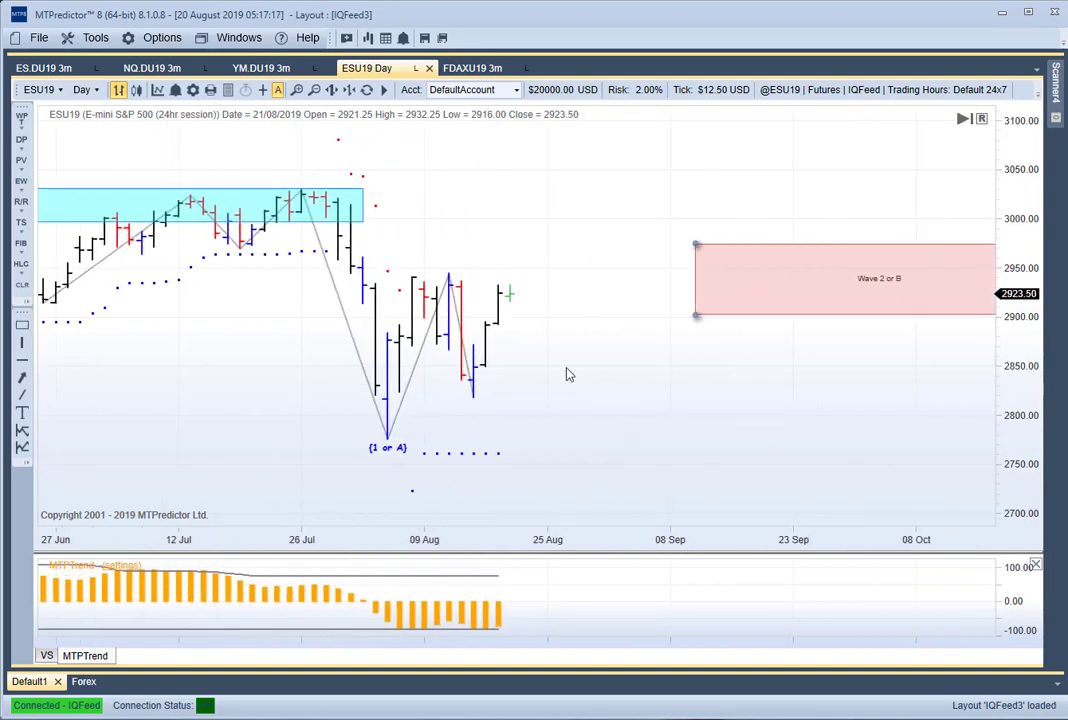
Project upward Wave C targets from the 1 or A low through the (A) high and (B) low.
click(21, 119)
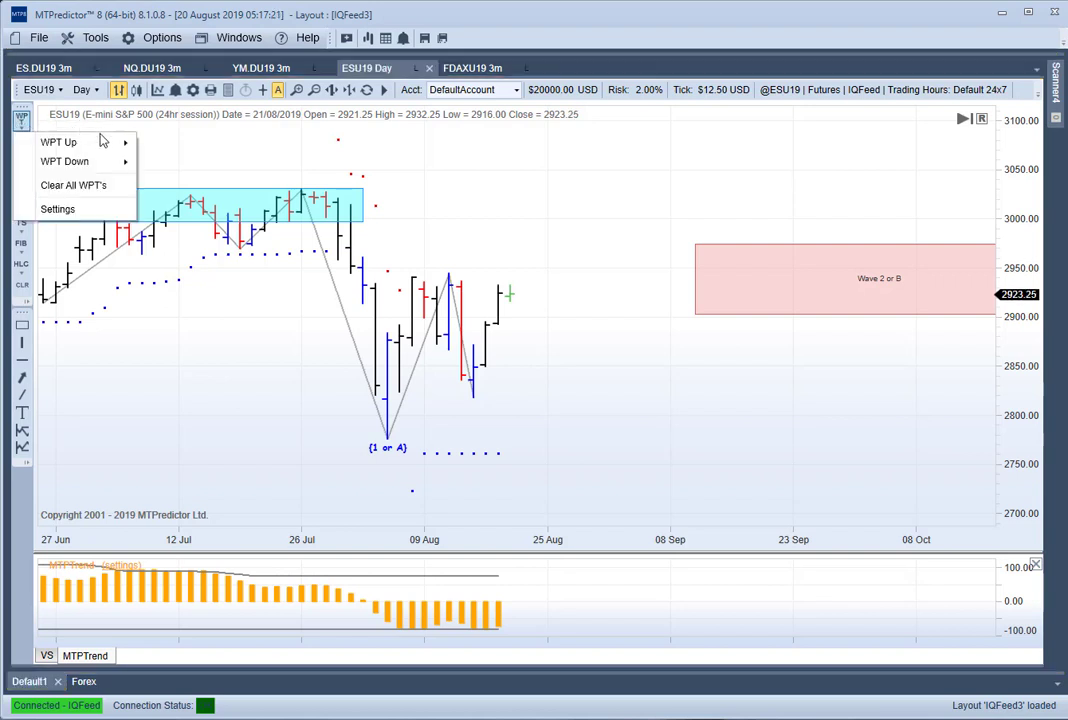
mouse_move(85, 142)
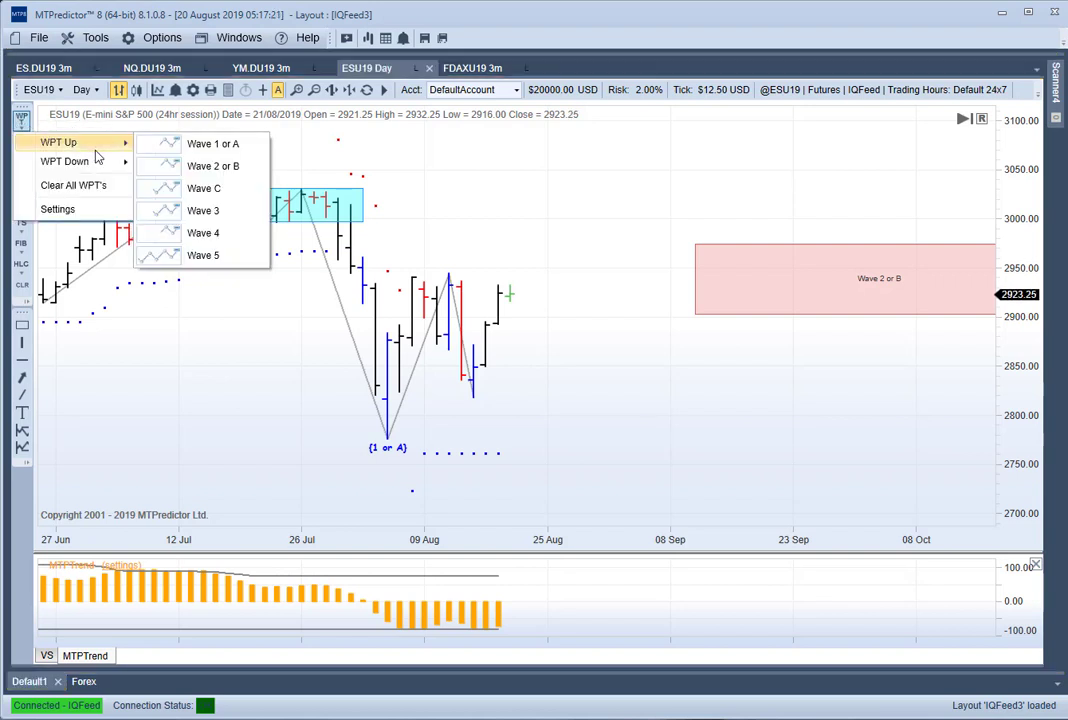
click(168, 190)
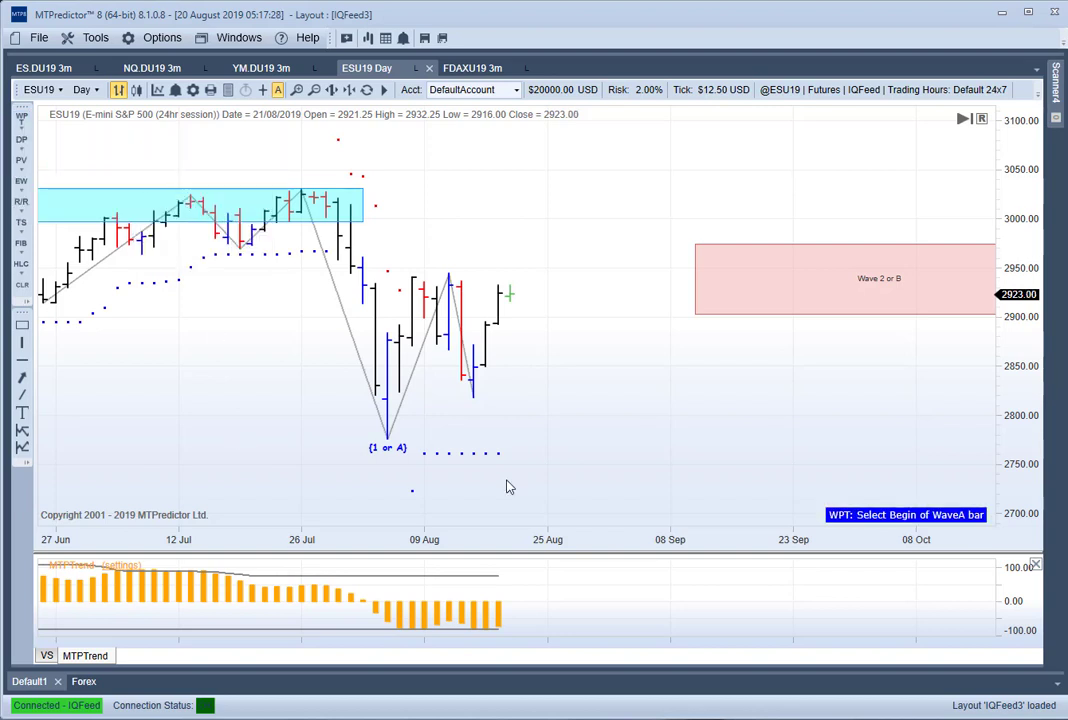
click(390, 430)
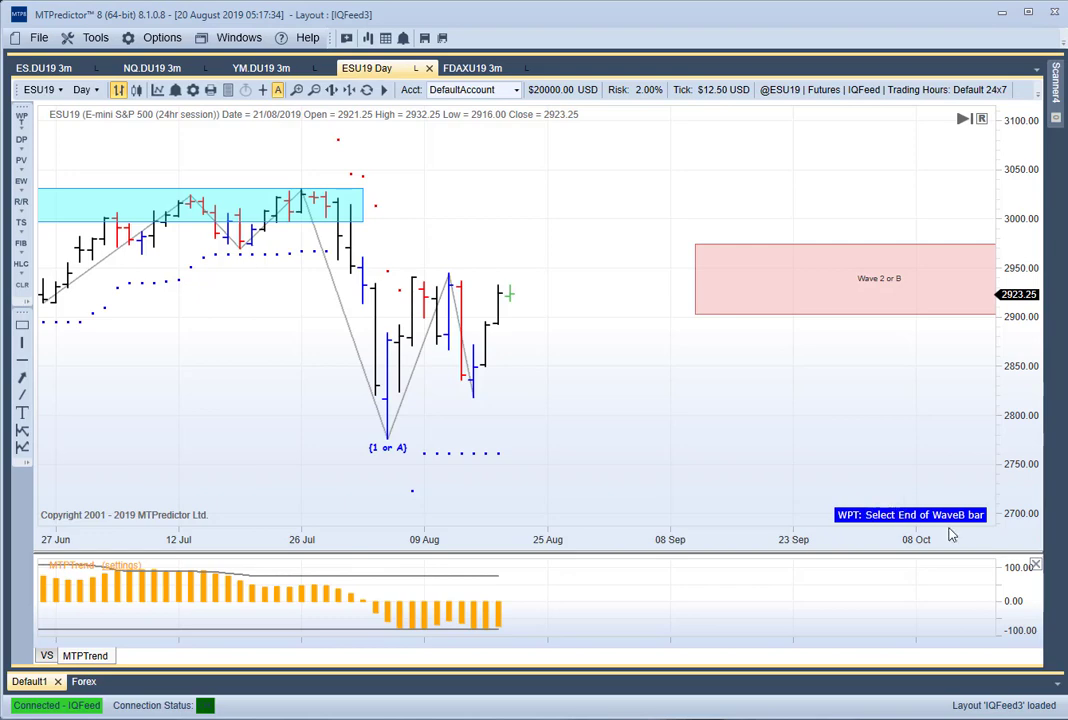
click(481, 405)
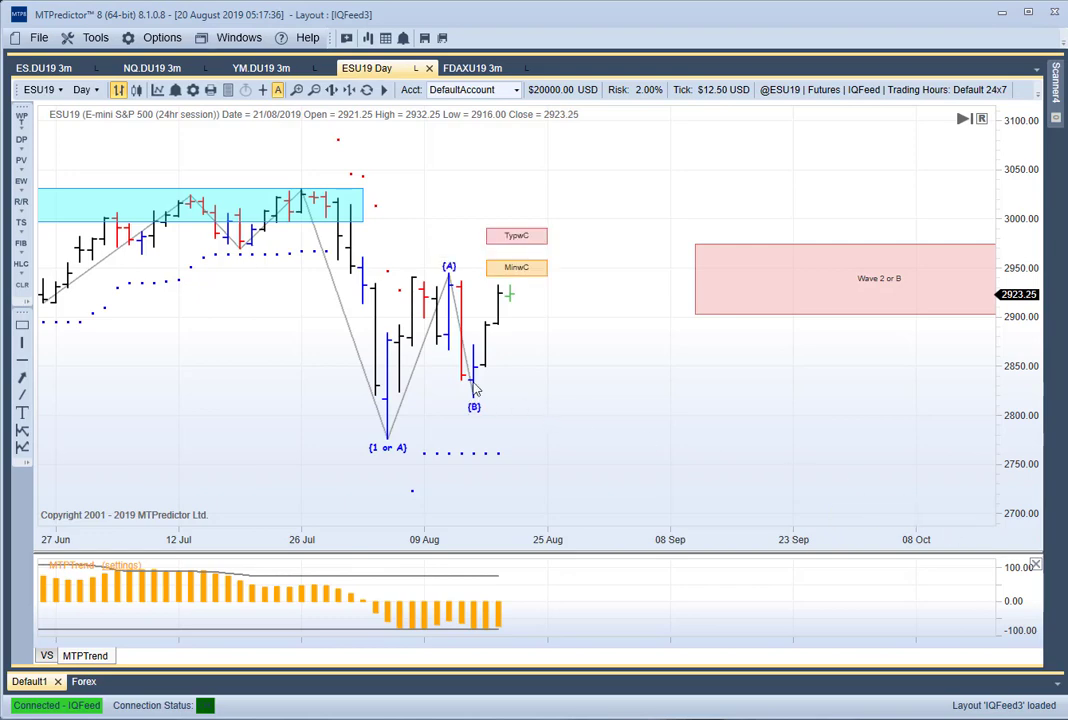
Extend the Minimum and Typical Wave C boxes further right.
click(530, 269)
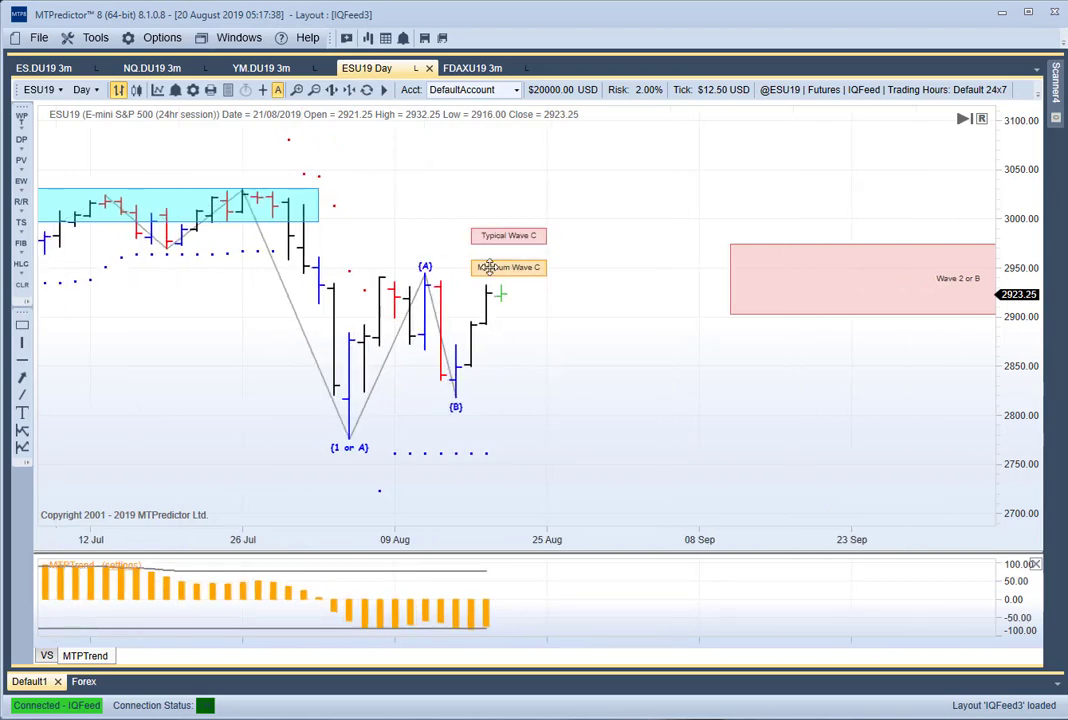
drag(548, 278, 607, 284)
click(530, 237)
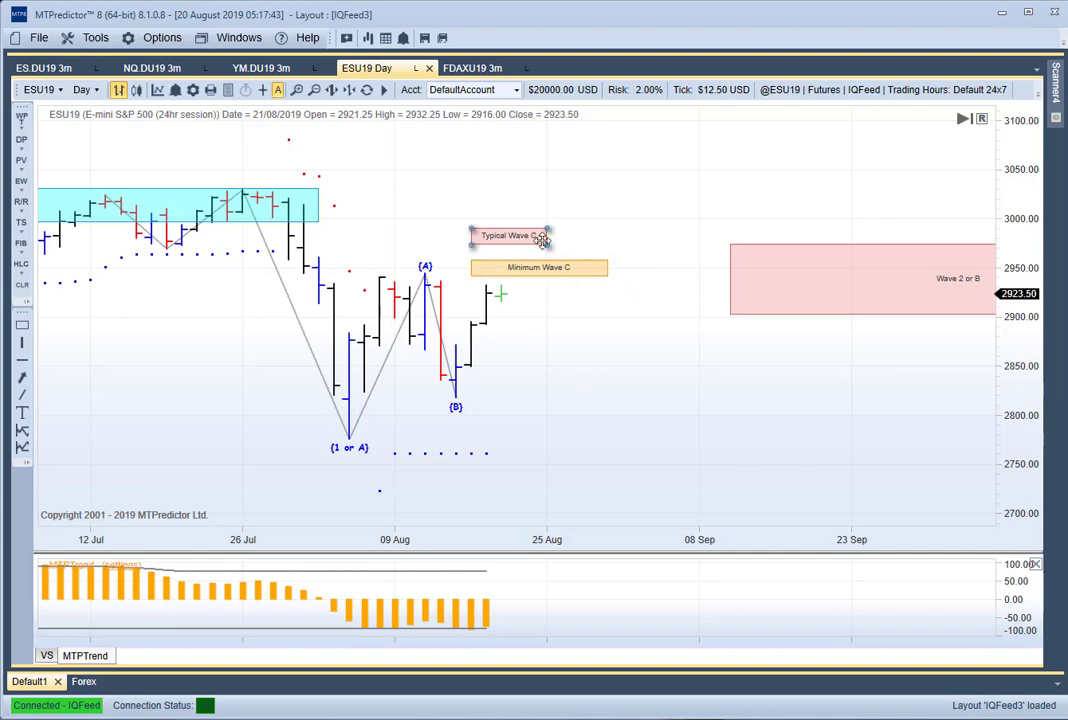
drag(549, 248, 607, 250)
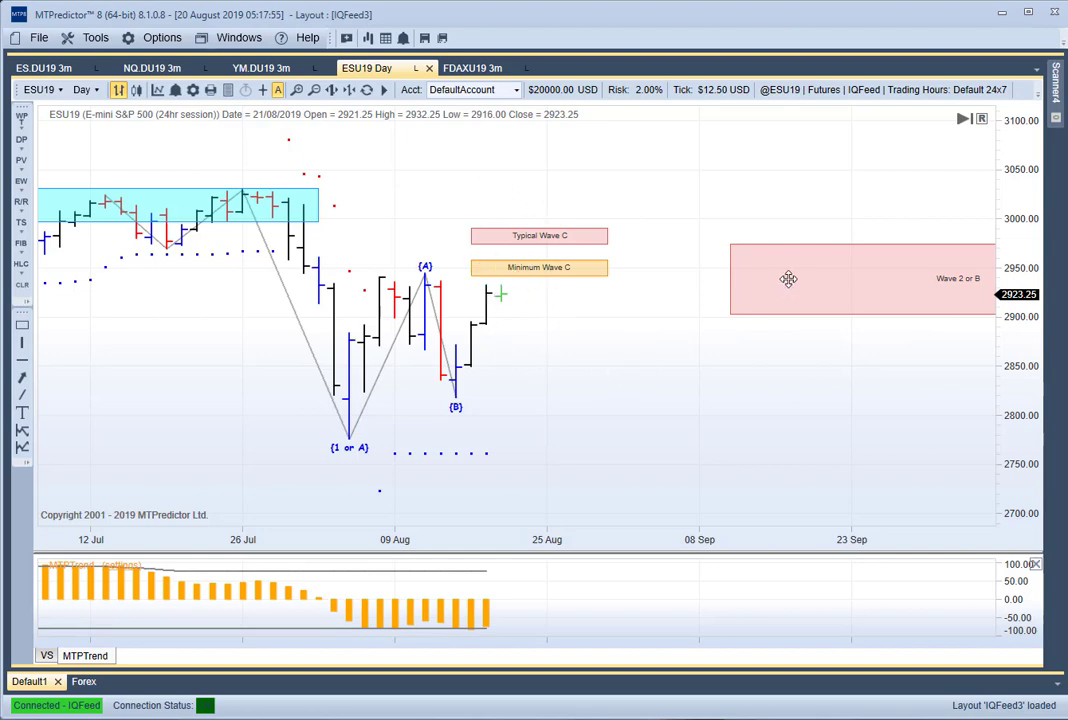
Move the Wave 2 or B zone nearer the latest bars and zoom out to show history back to May.
drag(746, 277, 467, 231)
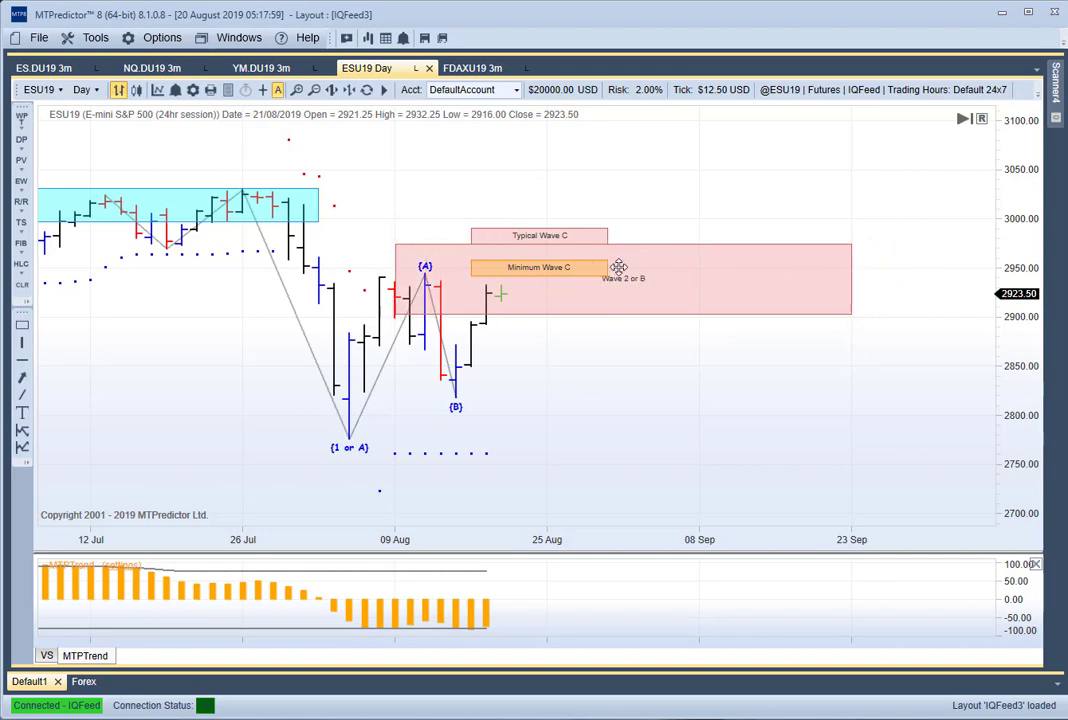
drag(577, 303, 781, 310)
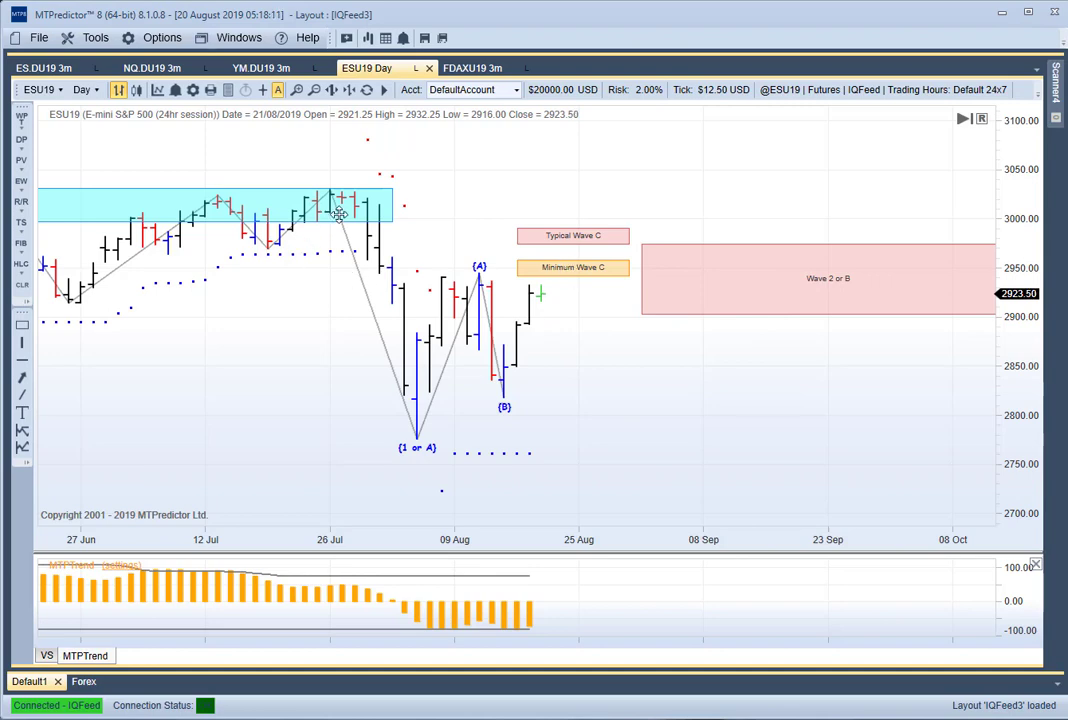
scroll(400, 380, down, 2)
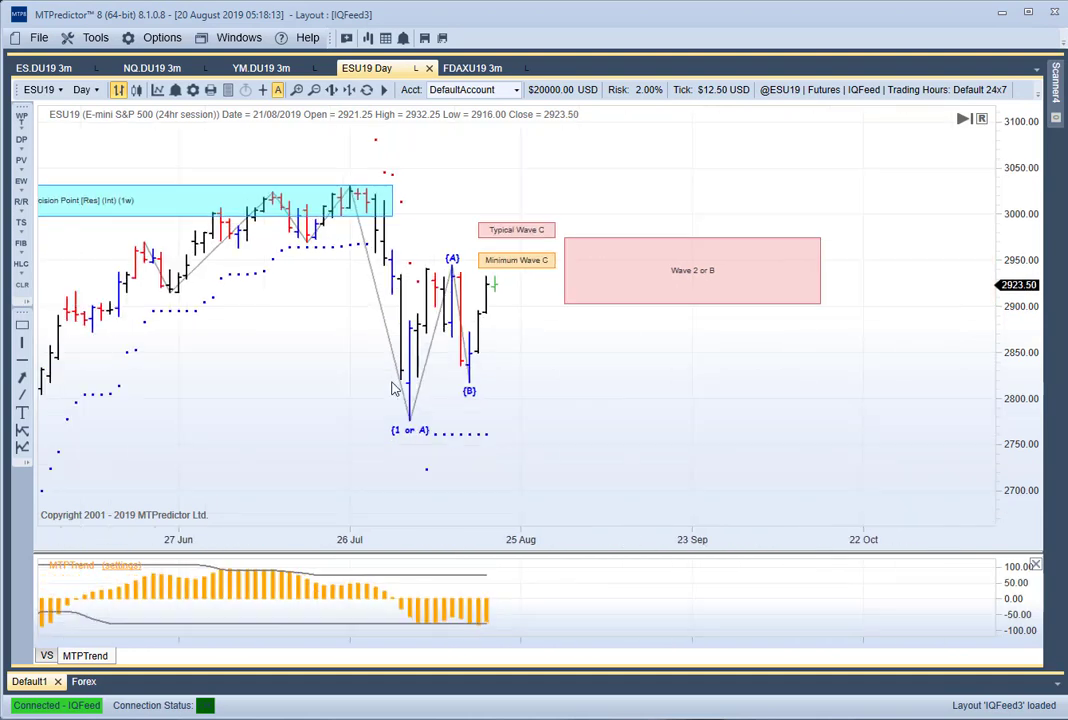
scroll(405, 383, up, 1)
scroll(205, 372, down, 3)
scroll(336, 377, up, 4)
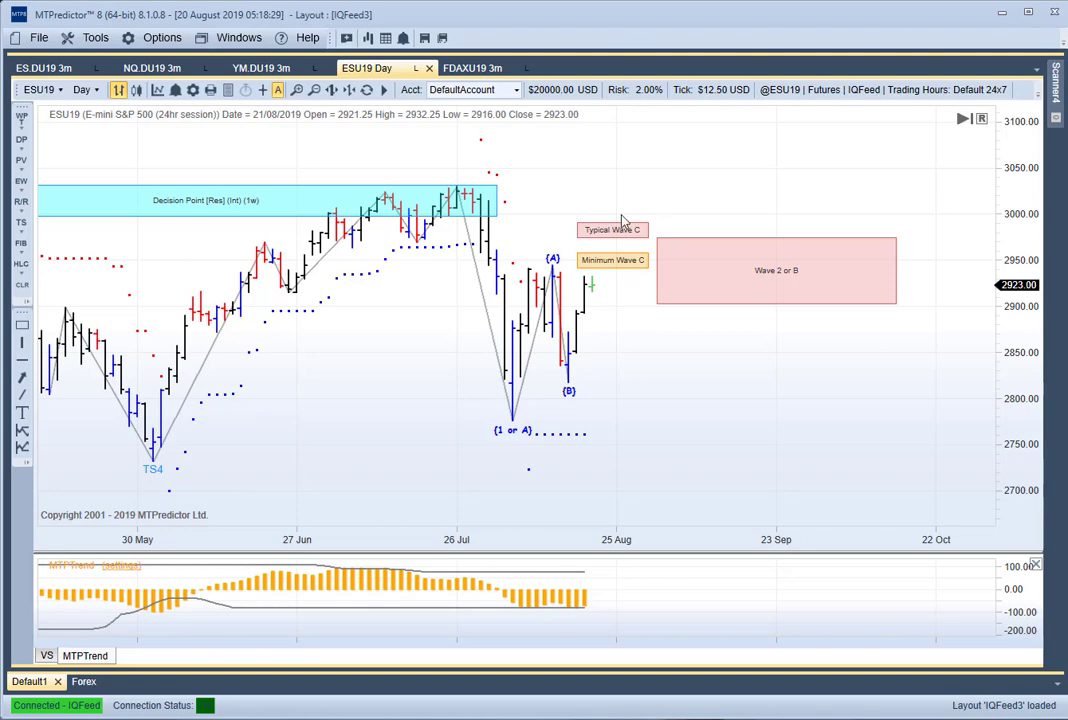
scroll(660, 241, down, 1)
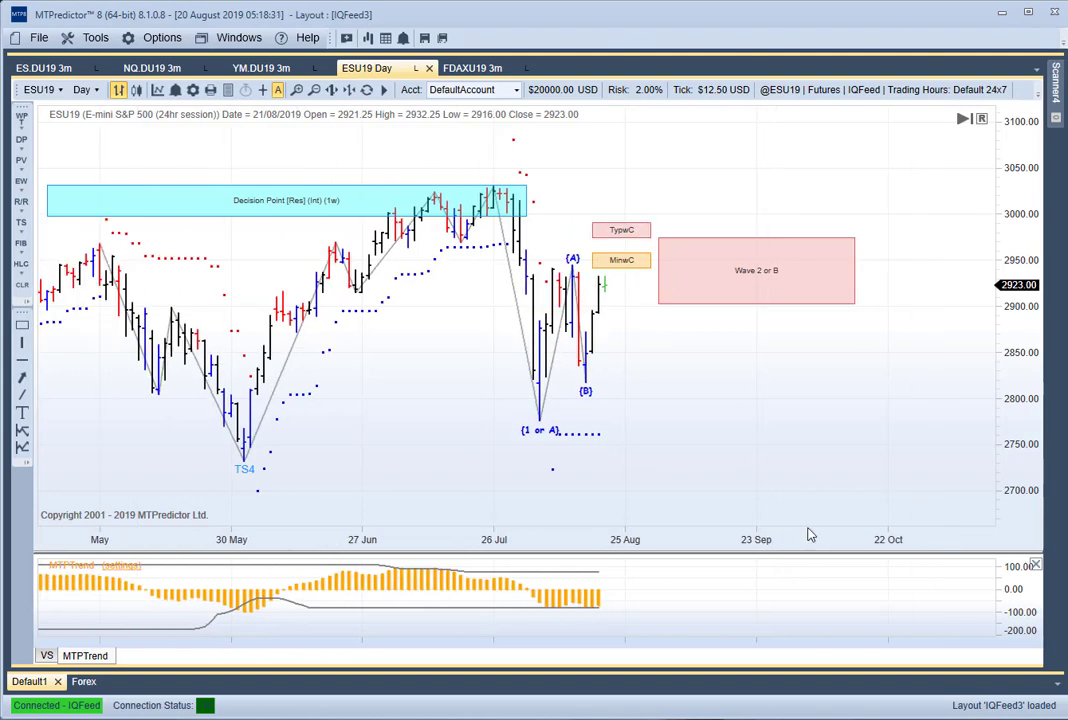
scroll(852, 418, down, 1)
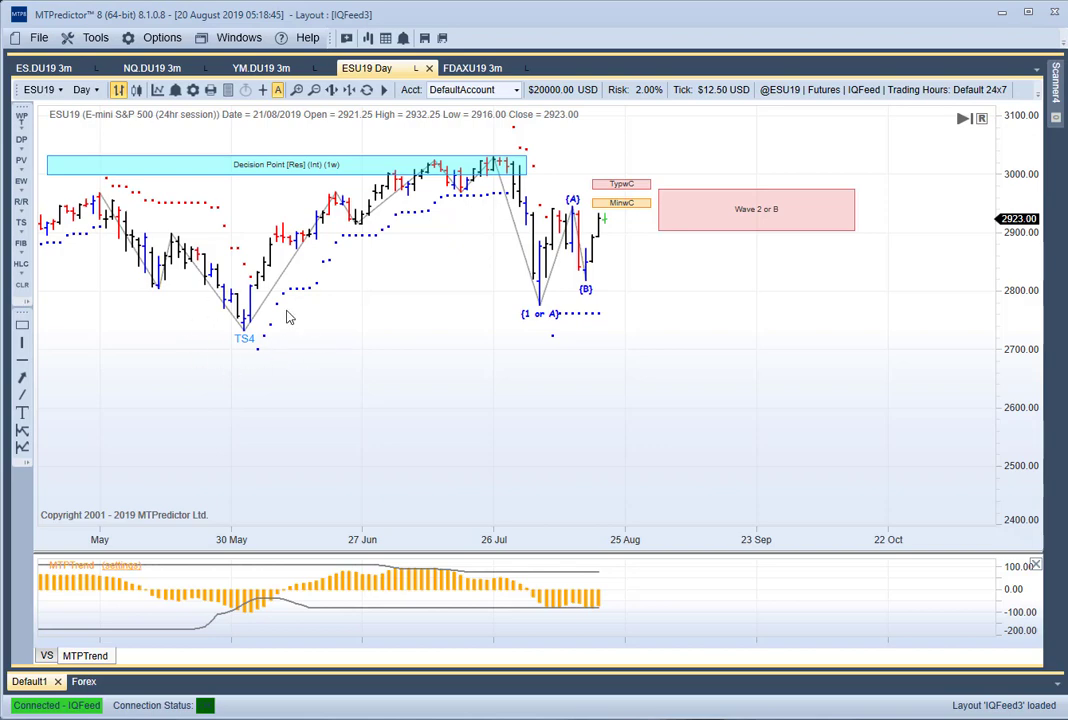
Add a major support Decision Point zone at about 2650–2690, spanning late June into the future.
right_click(247, 325)
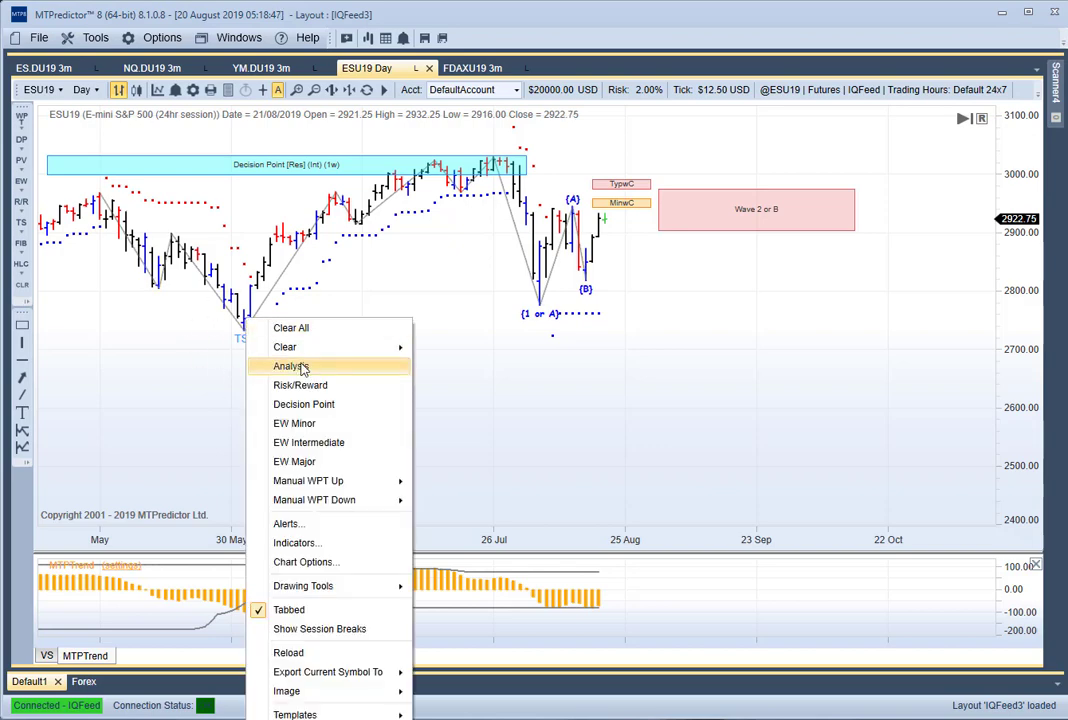
click(329, 404)
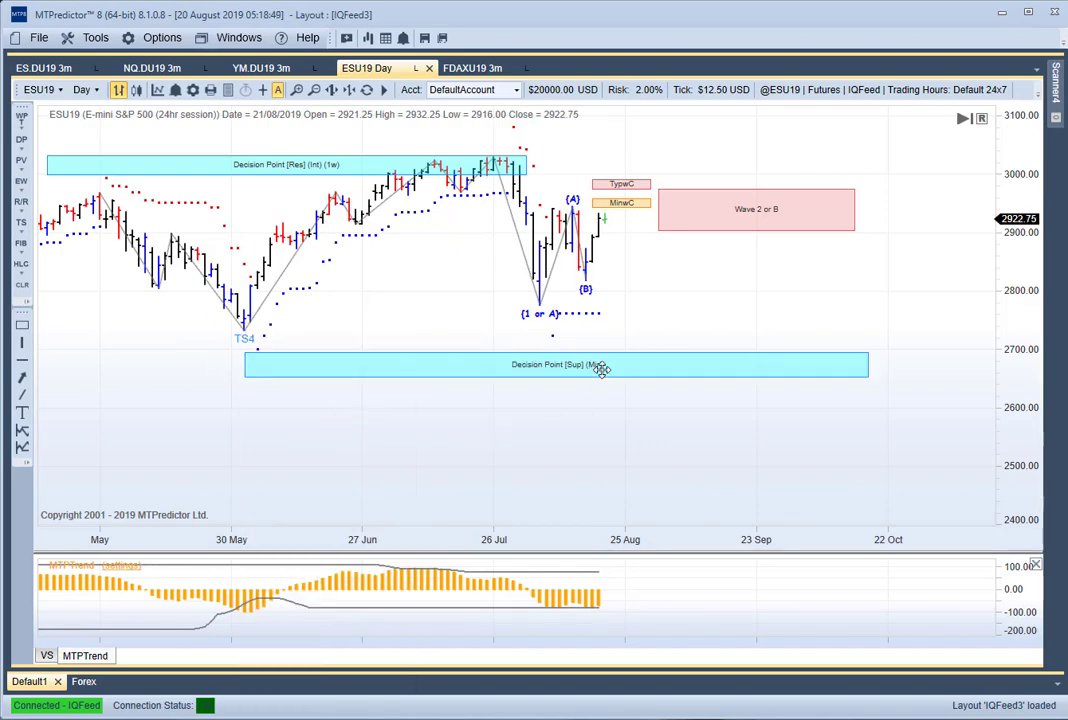
drag(601, 370, 706, 370)
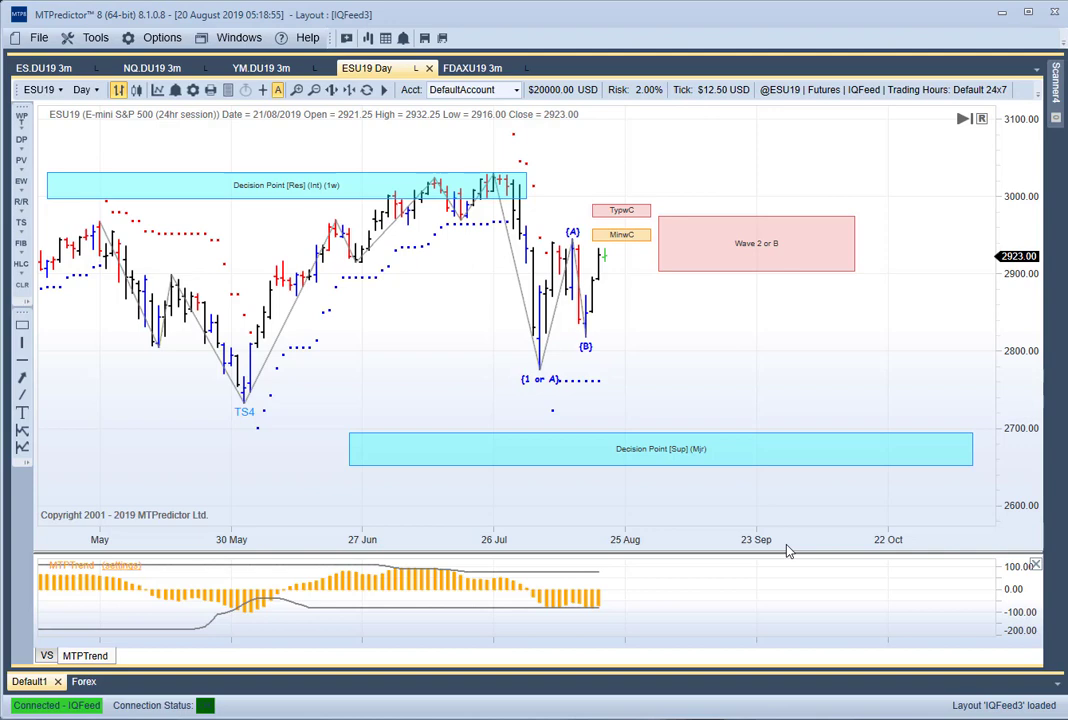
scroll(358, 398, down, 3)
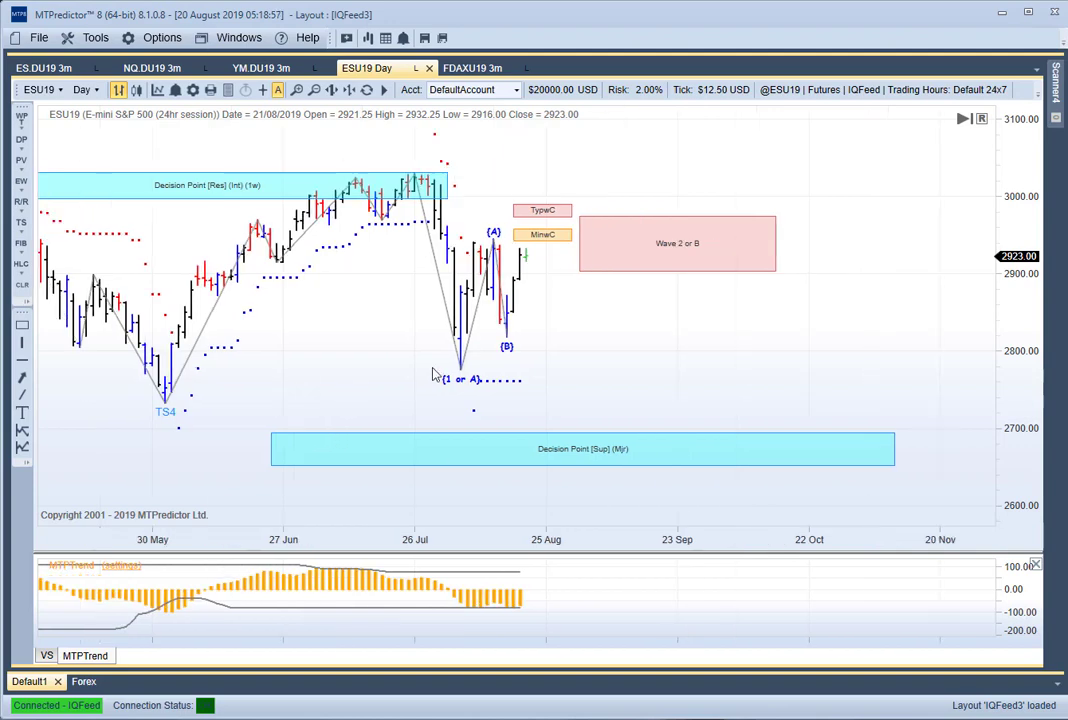